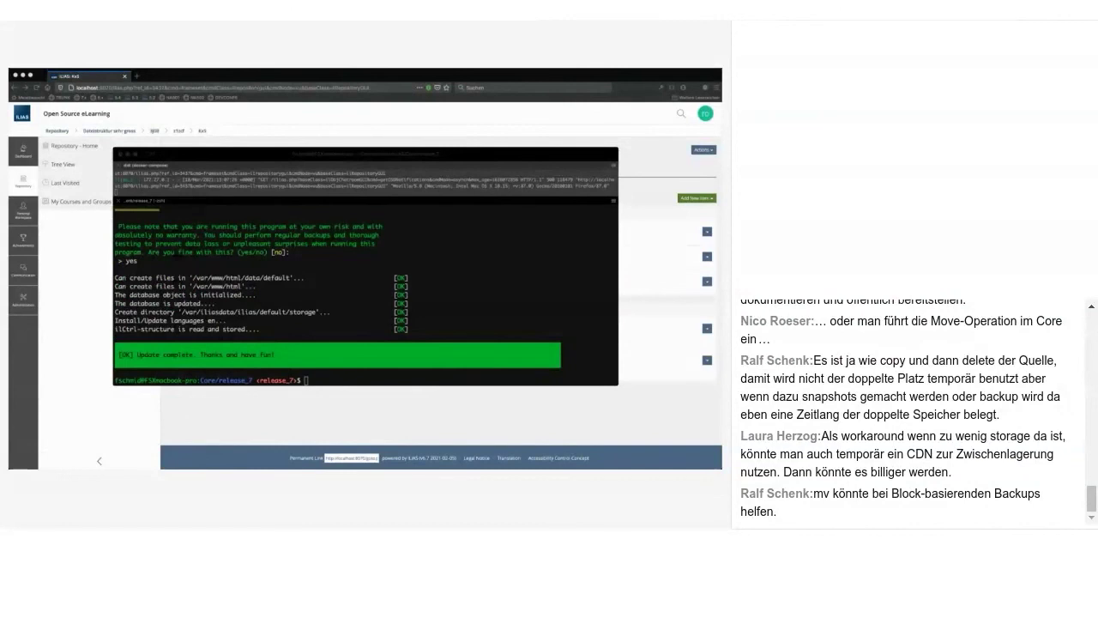
Step: Switch to the browser, load the ILIAS 7 installation at localhost:8070 and open its repository home
click(521, 244)
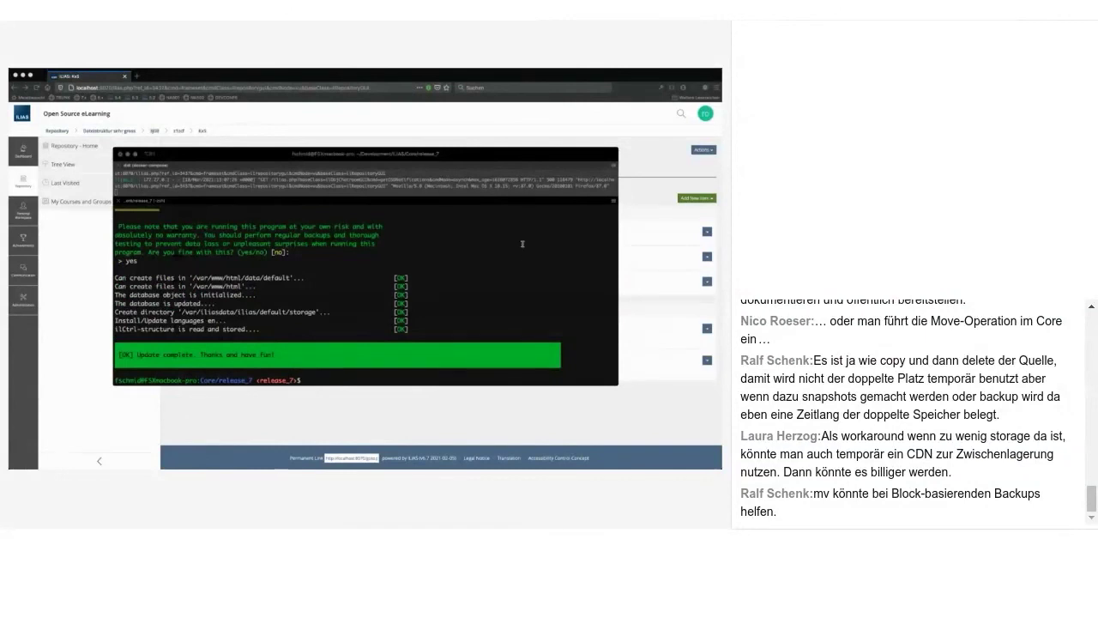
click(35, 169)
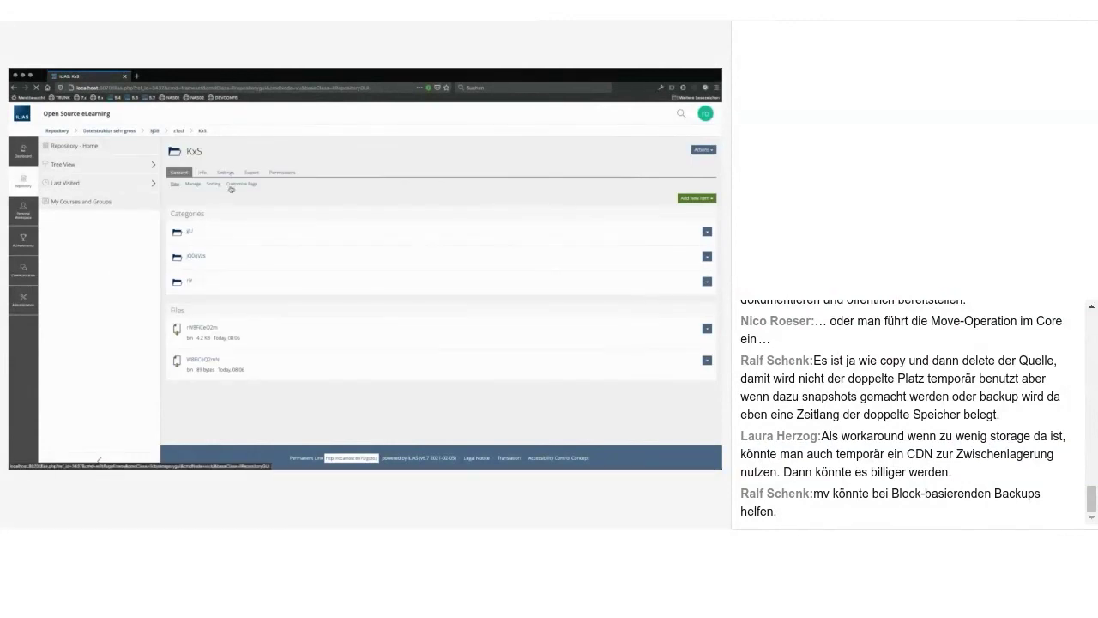
key(super+l)
click(380, 252)
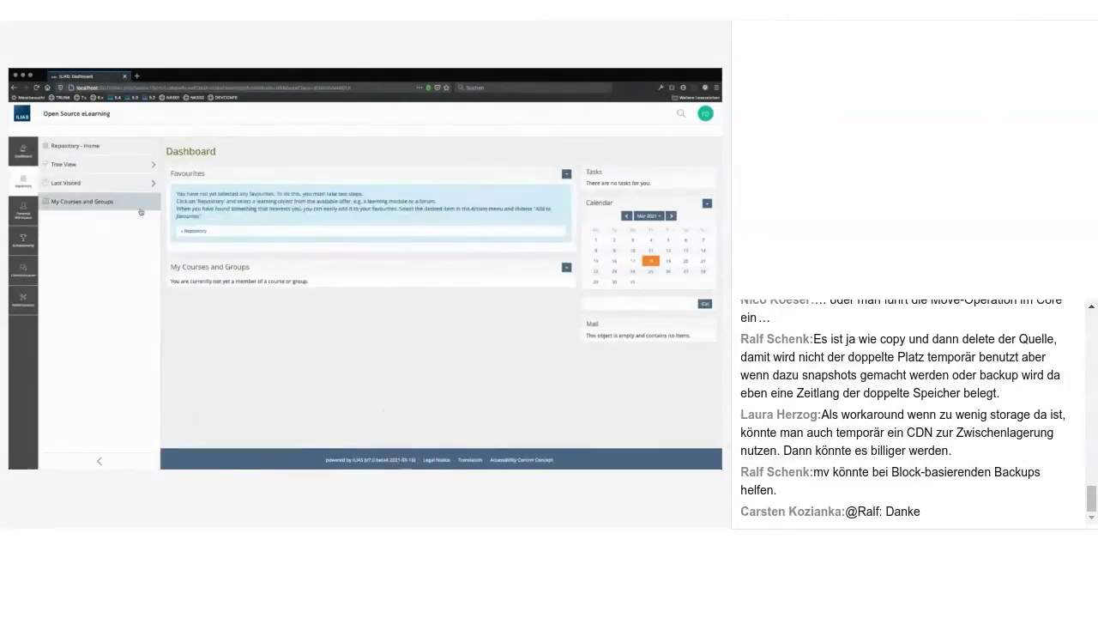
click(76, 145)
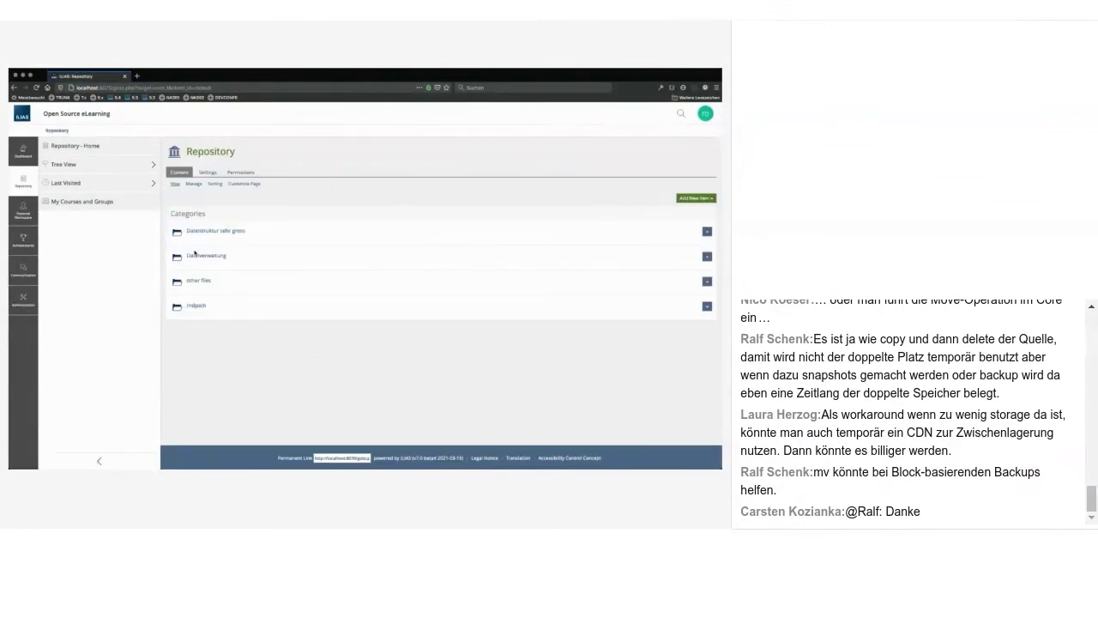
Step: Open the last visited categories KxS and jQ0qVzs in separate tabs and close the repository tab
click(144, 184)
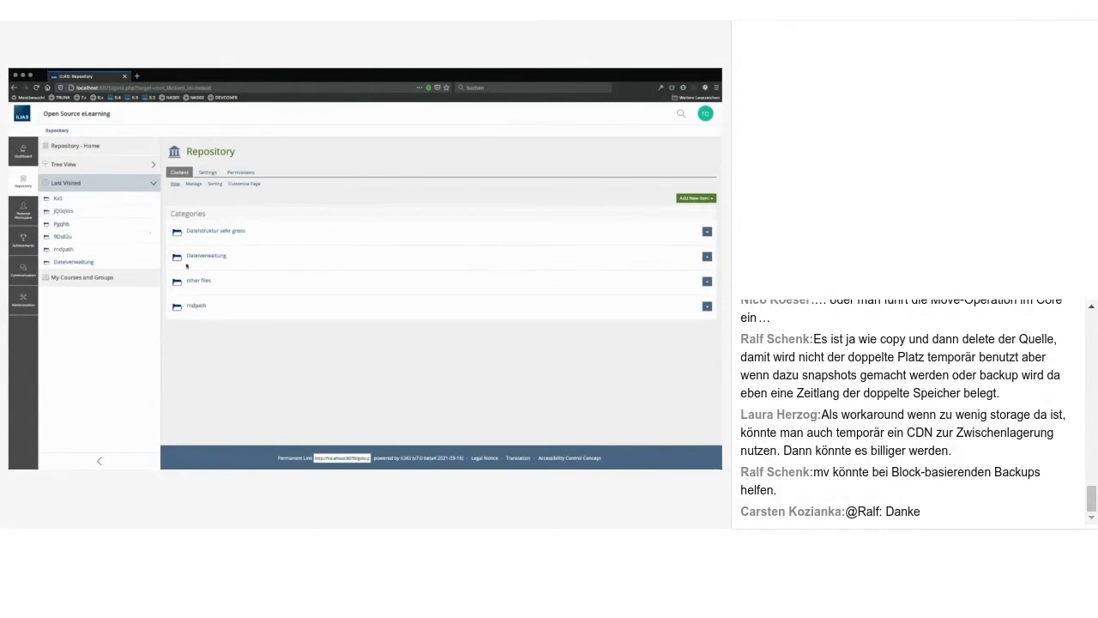
middle_click(62, 212)
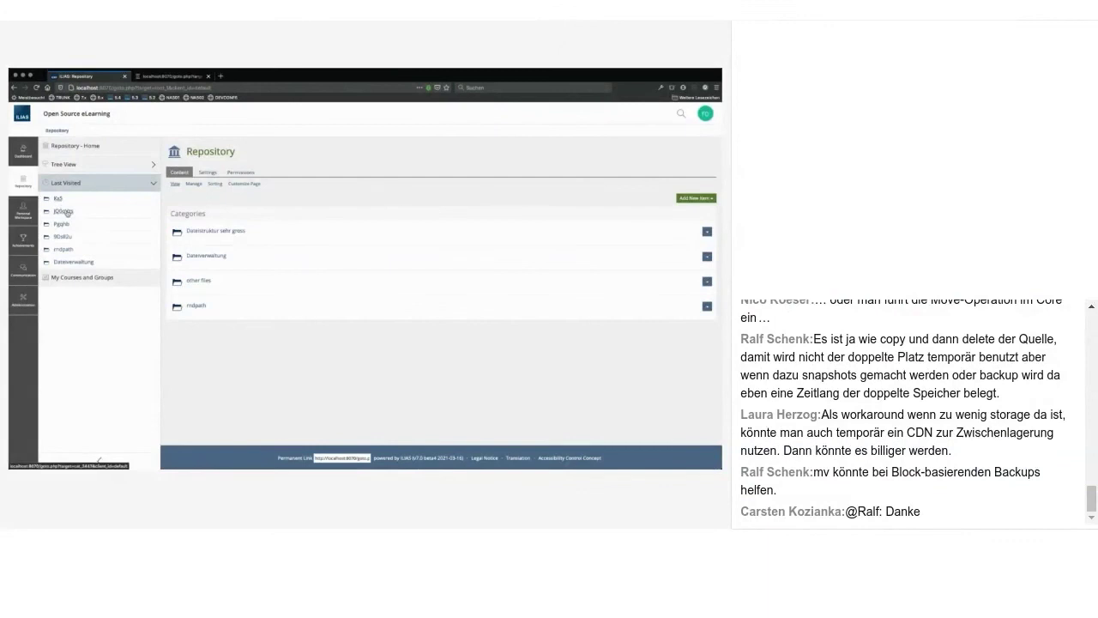
middle_click(62, 212)
click(184, 77)
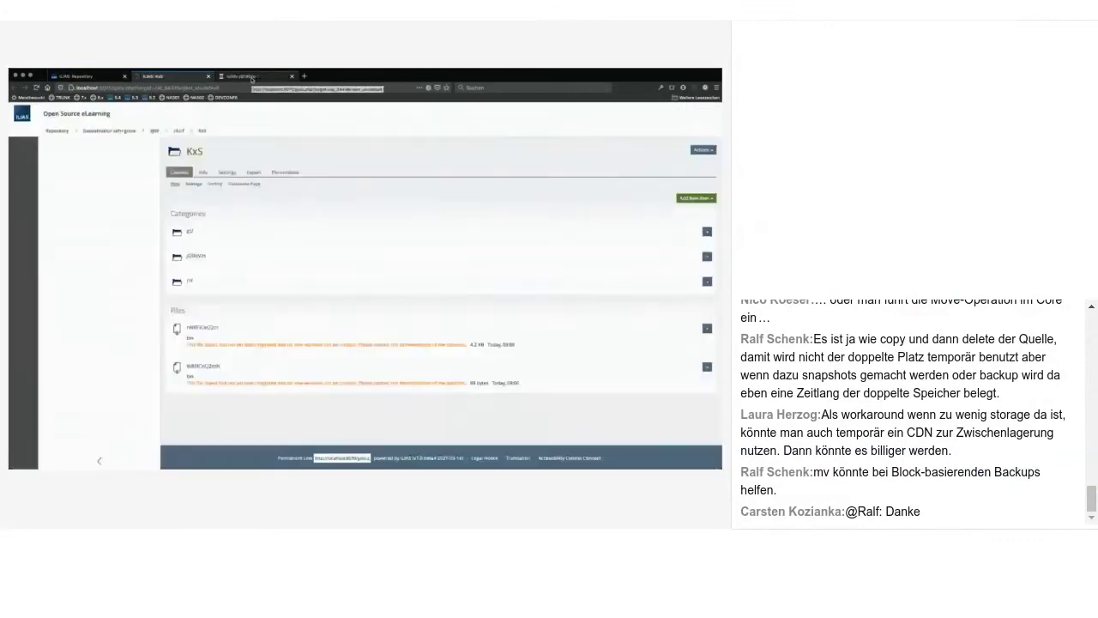
click(124, 76)
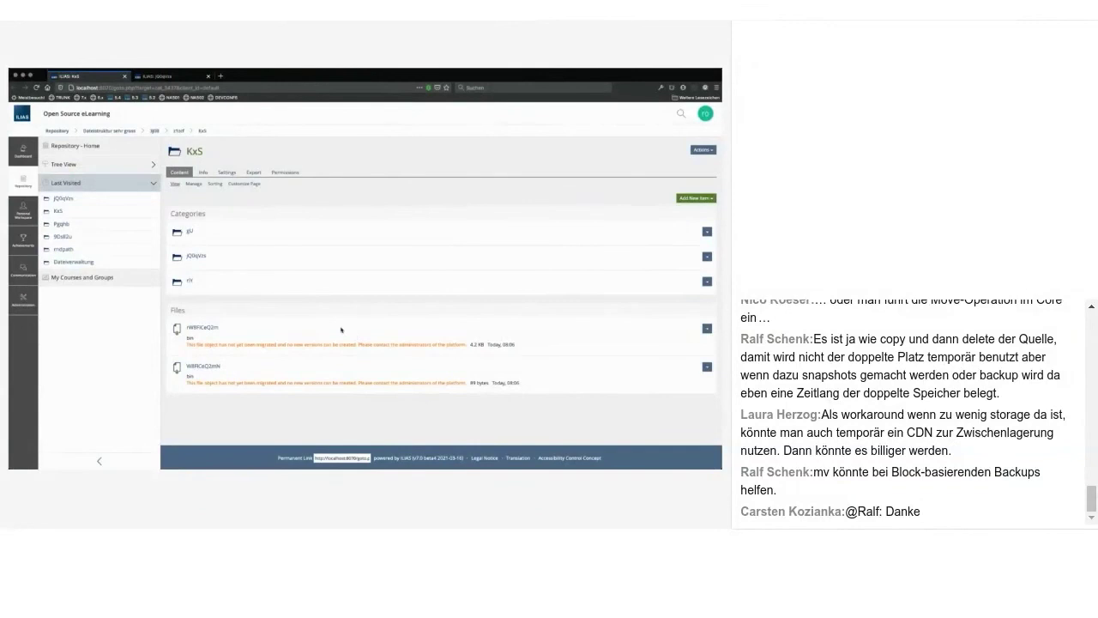
Step: Examine the migration notice under the file rW8FiCeQ2m in category KxS and open the file with TextMate
drag(197, 344, 400, 344)
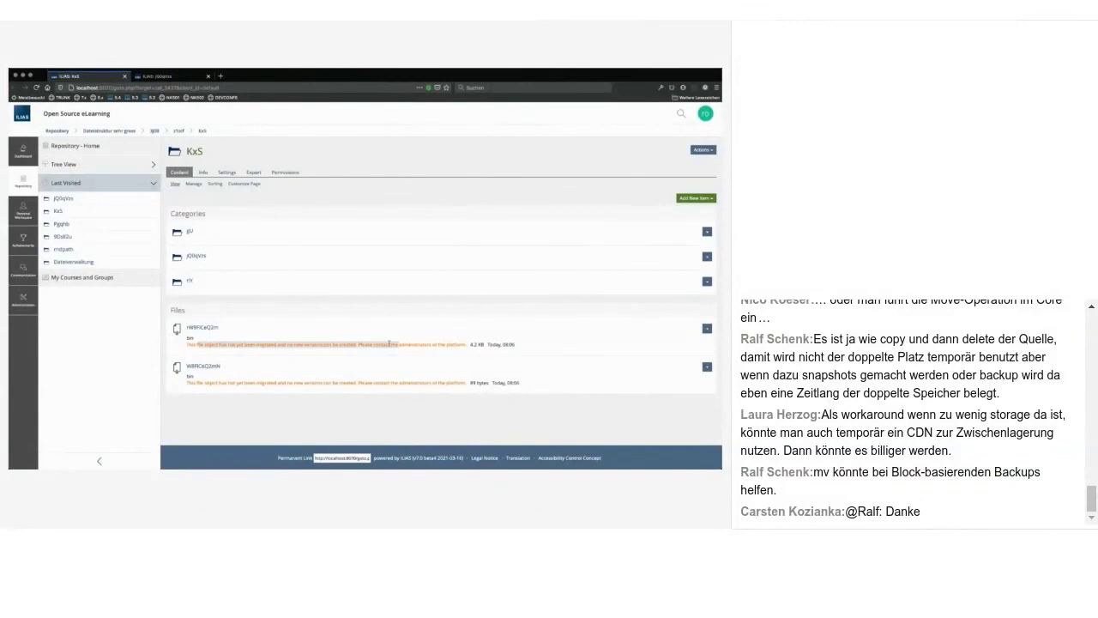
triple_click(285, 342)
click(330, 341)
triple_click(436, 344)
click(447, 344)
click(216, 328)
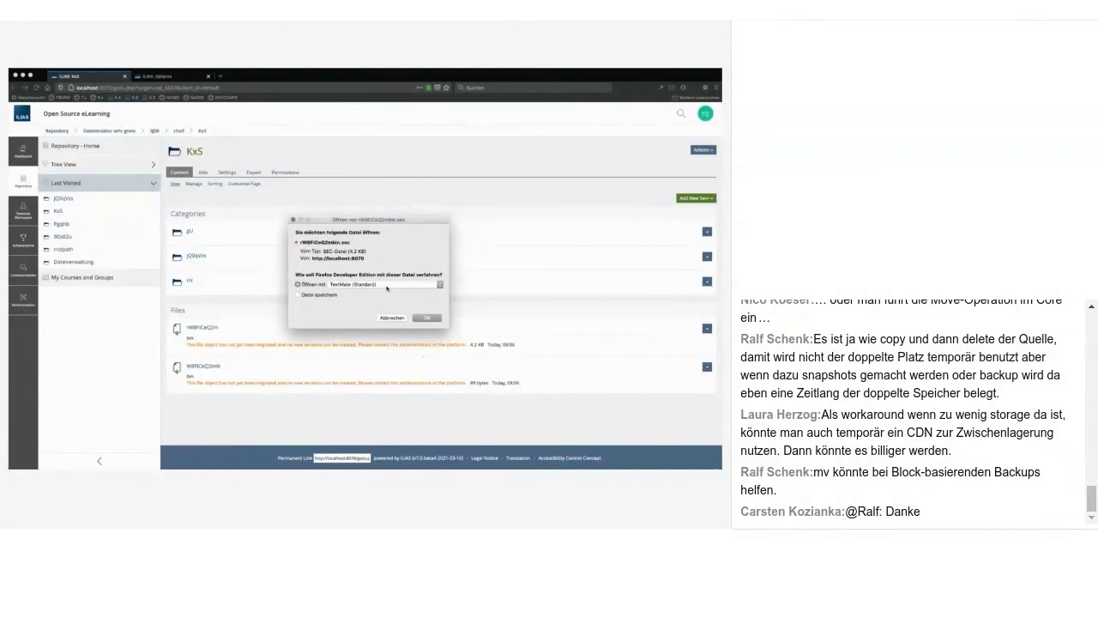
click(426, 318)
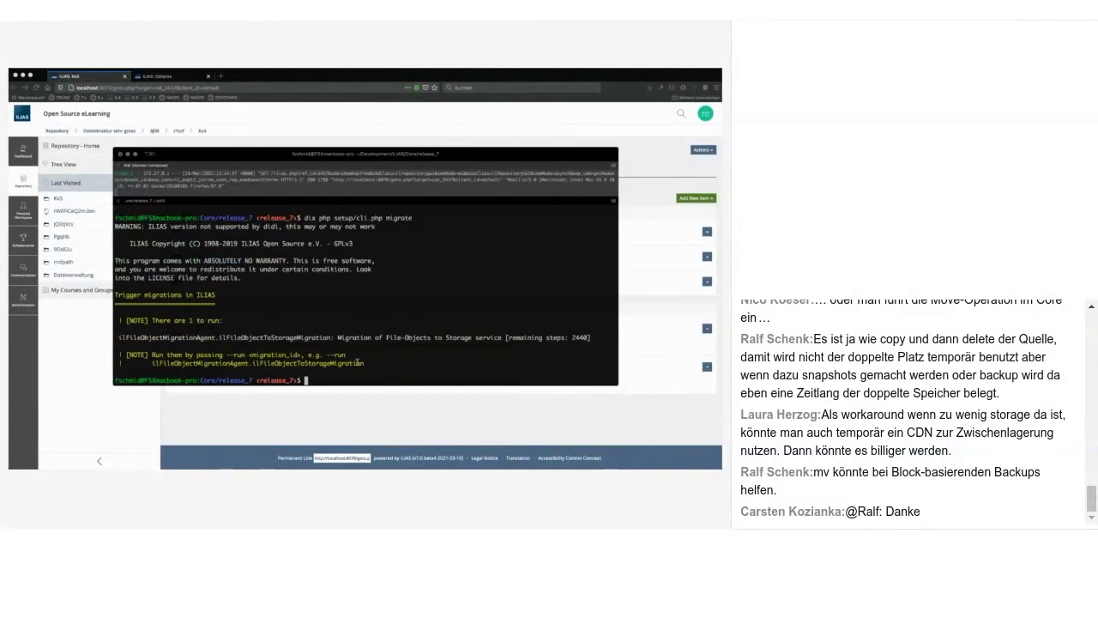
Step: Start the file migration in the terminal with dix php setup/cli.php migrate --run ilFileObjectMigrationAgent.ilFileObjectToStorageMigration
key(Up)
text(-)
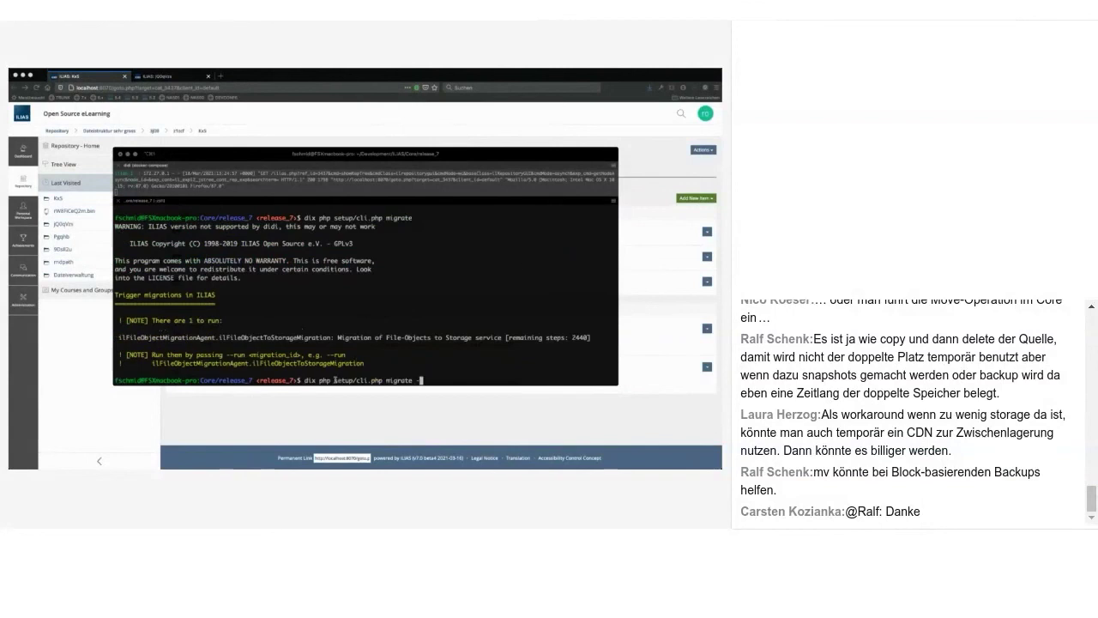
text(-run)
drag(152, 364, 366, 363)
text(ilFileObjectMigrationAgent.ilFileObjectToStorageMigration)
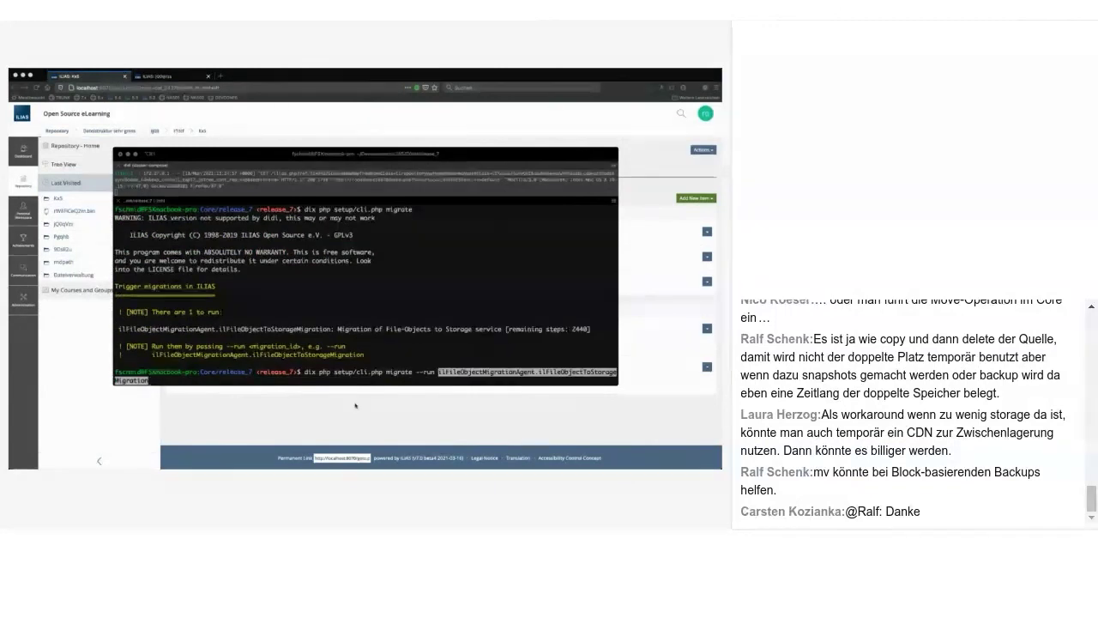
key(Return)
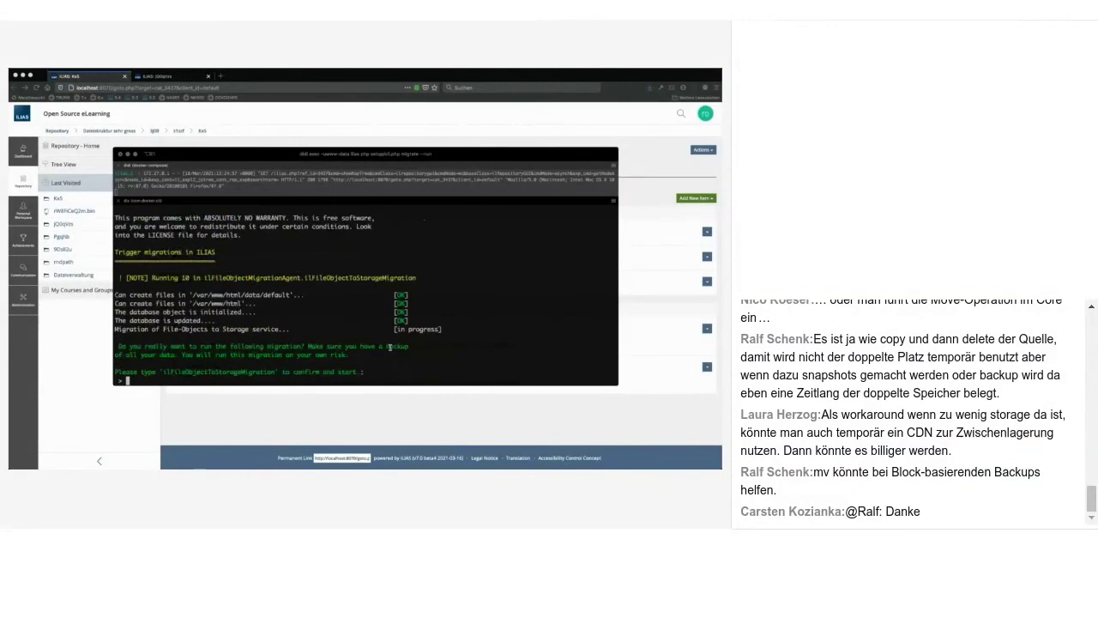
Step: Confirm the migration by entering ilFileObjectToStorageMigration and inspect its progress bar
double_click(215, 374)
text(ilFileObjectToStorageMigration)
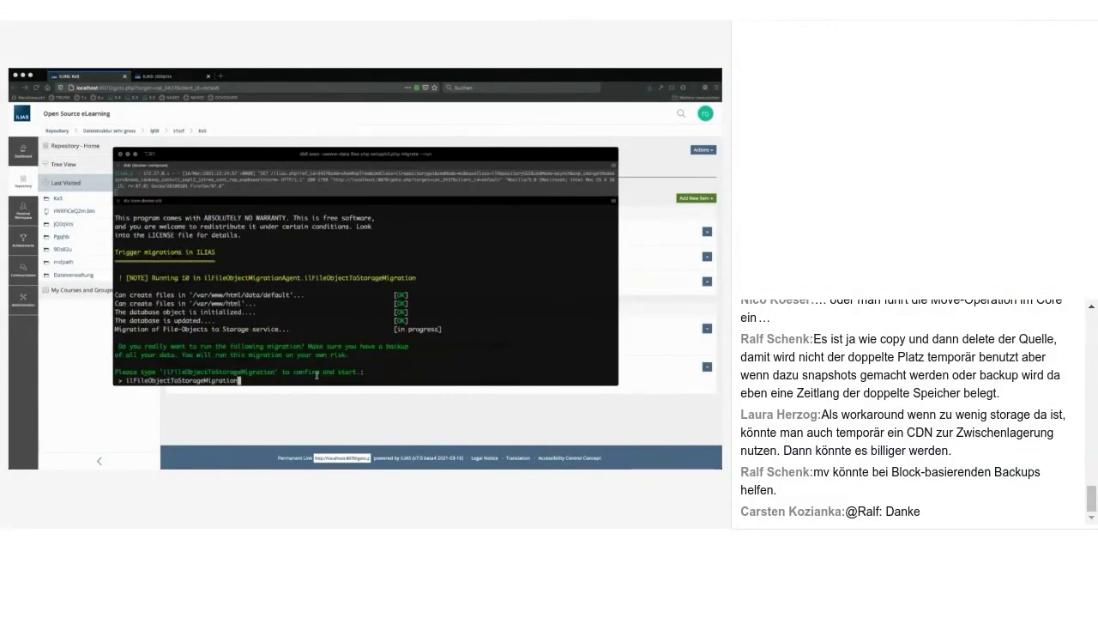
key(Return)
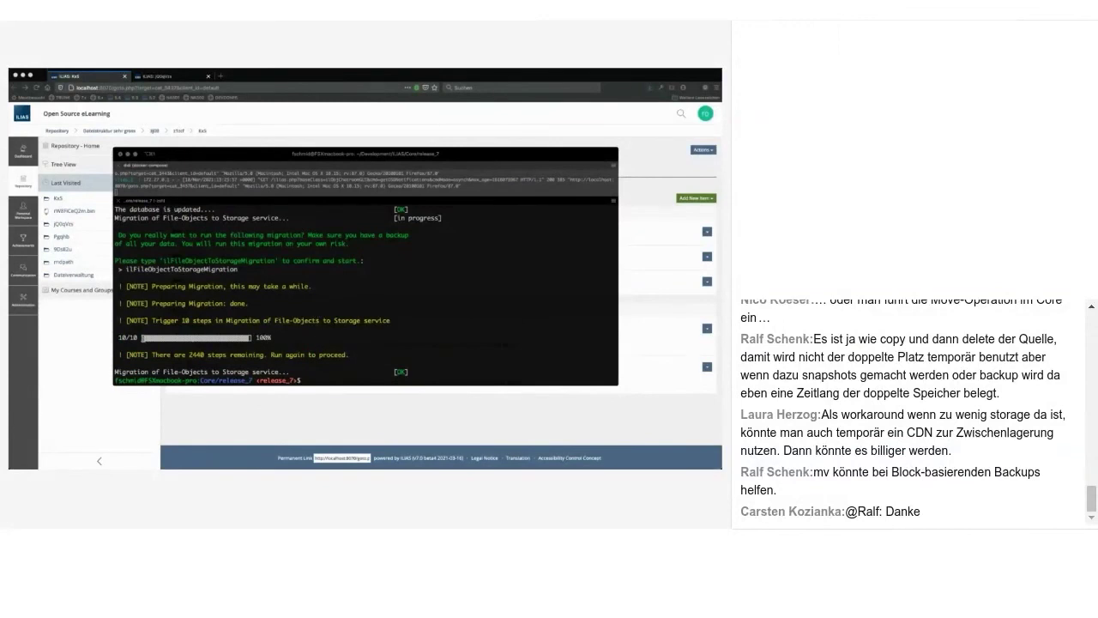
drag(142, 338, 254, 338)
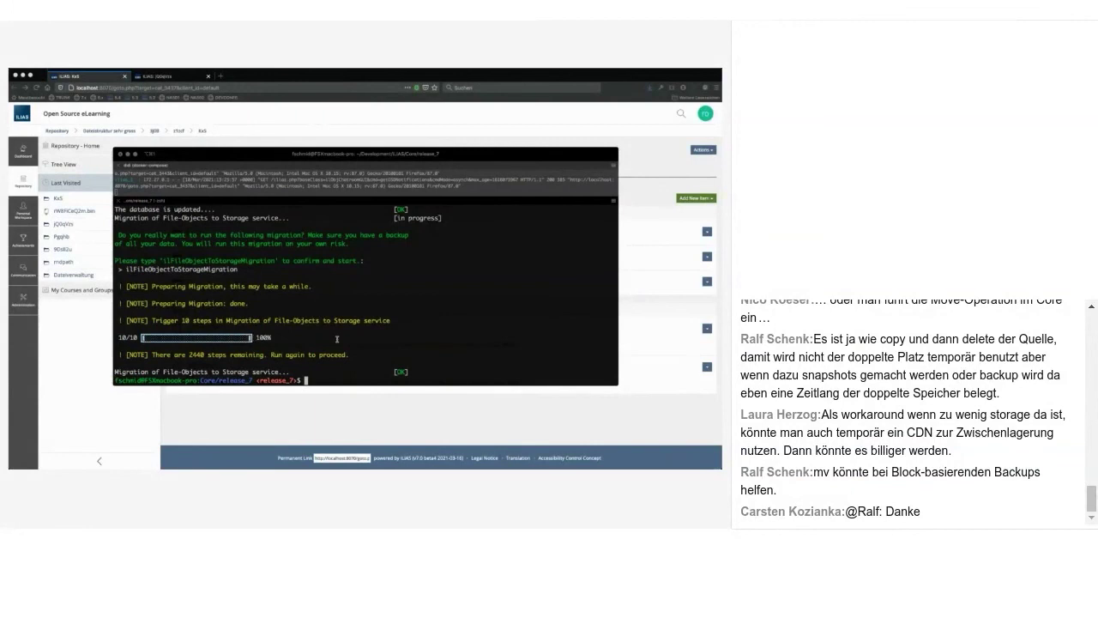
click(337, 341)
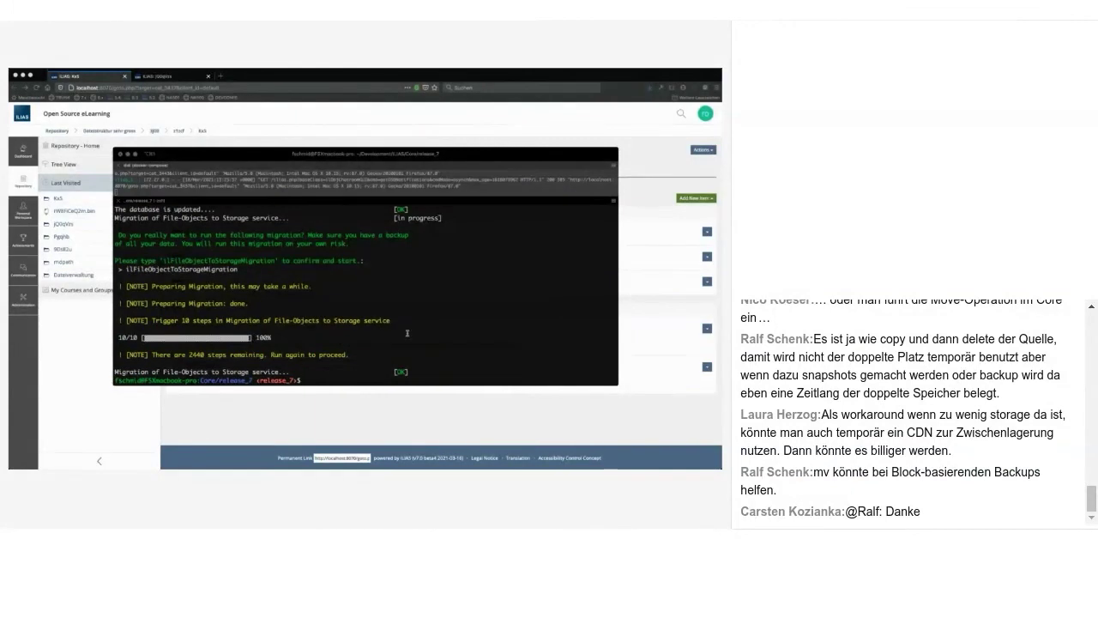
Step: Rerun the previous migration command with the option --steps=1000
key(Up)
text(--s)
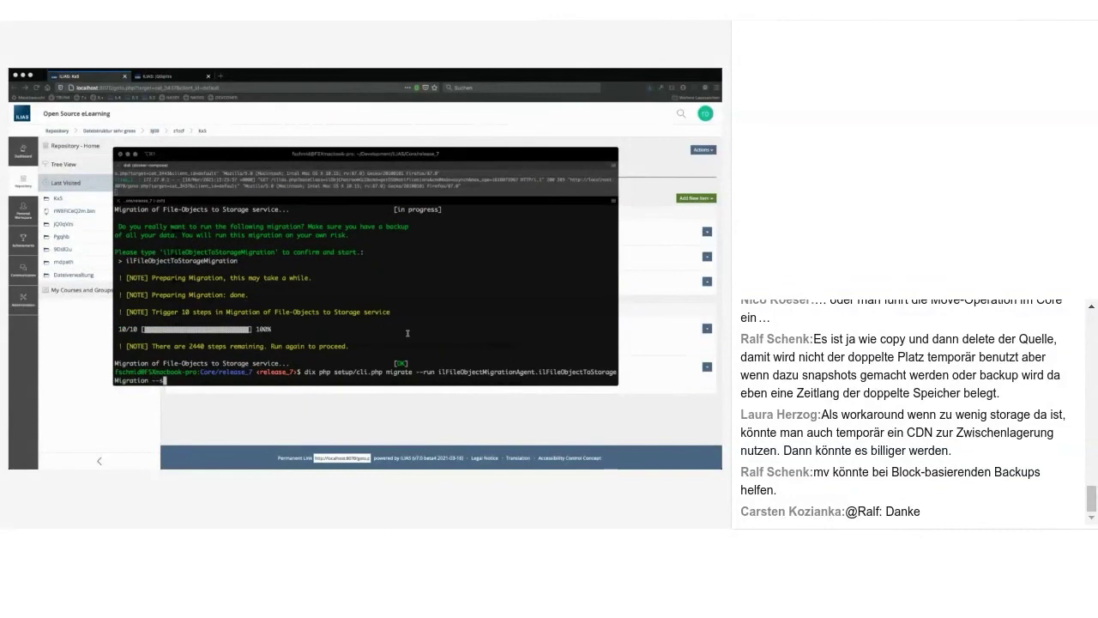
text(teps=1000)
key(Return)
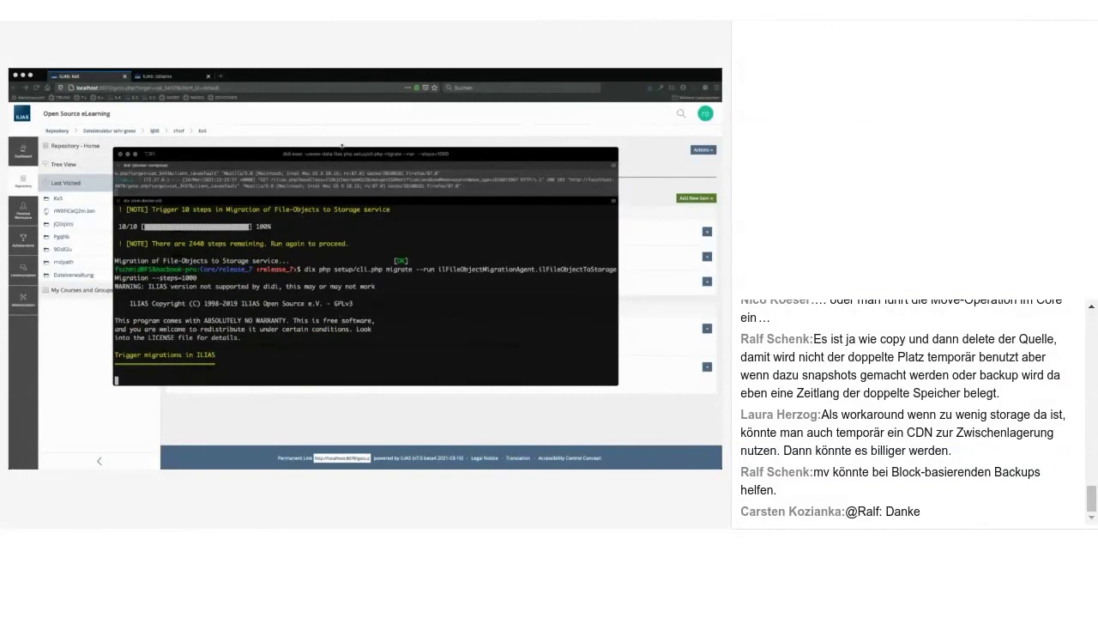
Step: Enlarge the terminal window and confirm the 1000-step migration with ilFileObjectToStorageMigration
drag(344, 149, 341, 128)
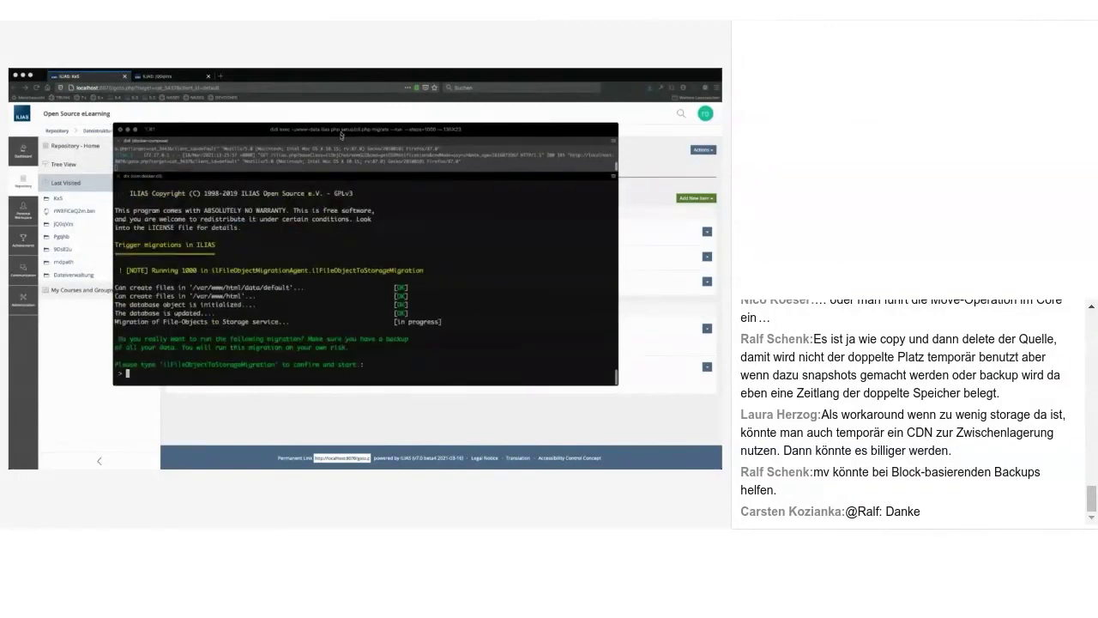
double_click(210, 364)
text(ilFileObjectToStorageMigration)
key(Return)
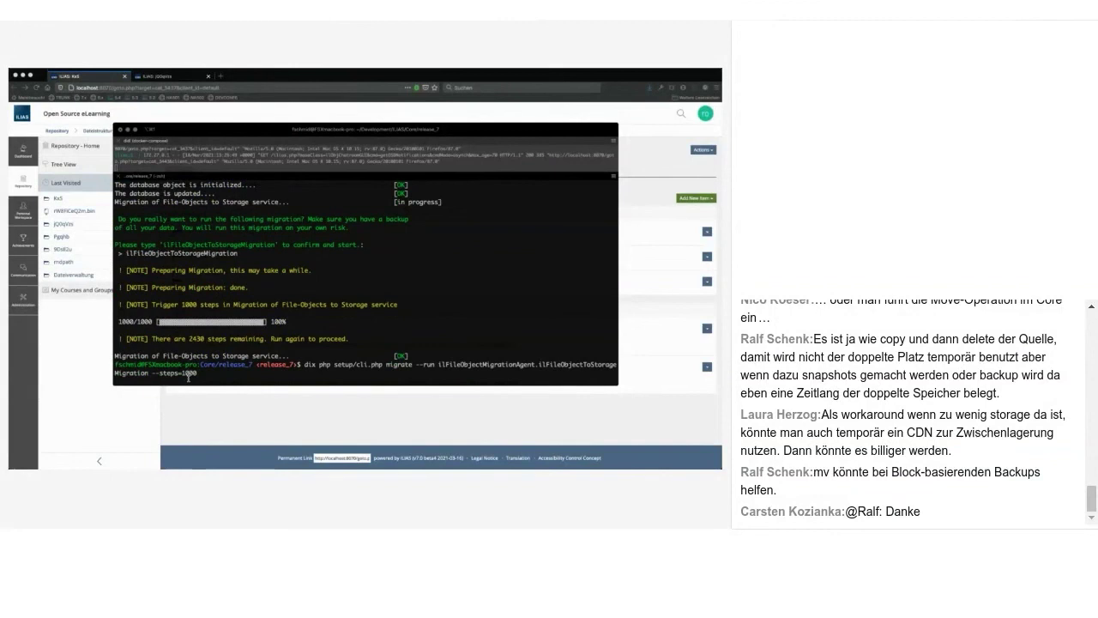
Step: Rerun the file migration with --steps=10000 and automatic confirmation through --yes
text(-)
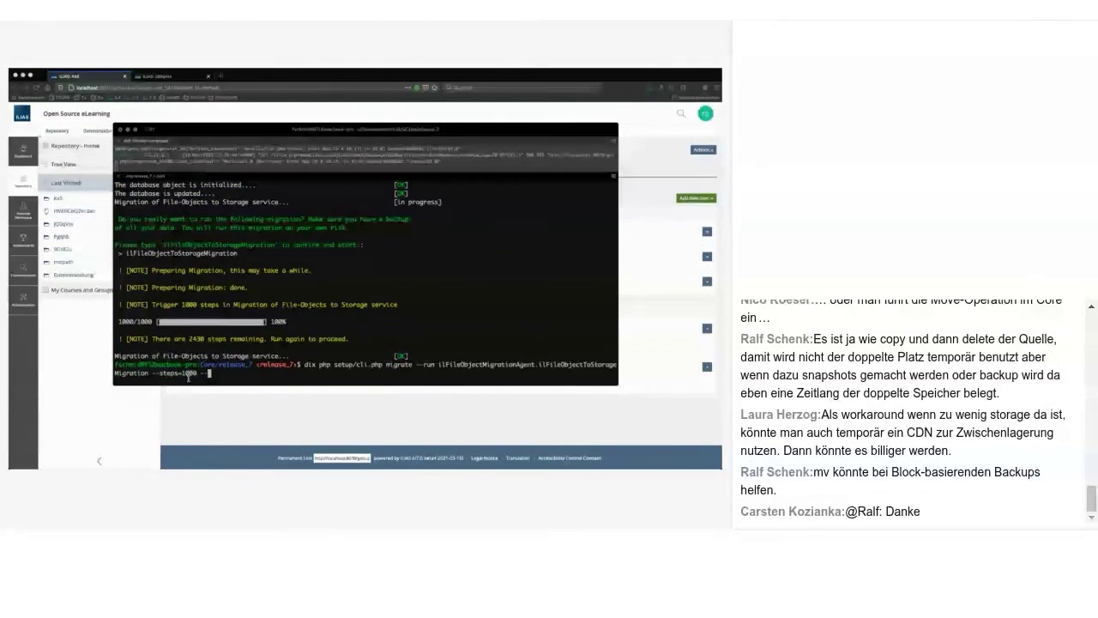
text(-yes)
key(Left)
key(Left)
key(Left)
key(Left)
key(Left)
key(Left)
key(Left)
text(0)
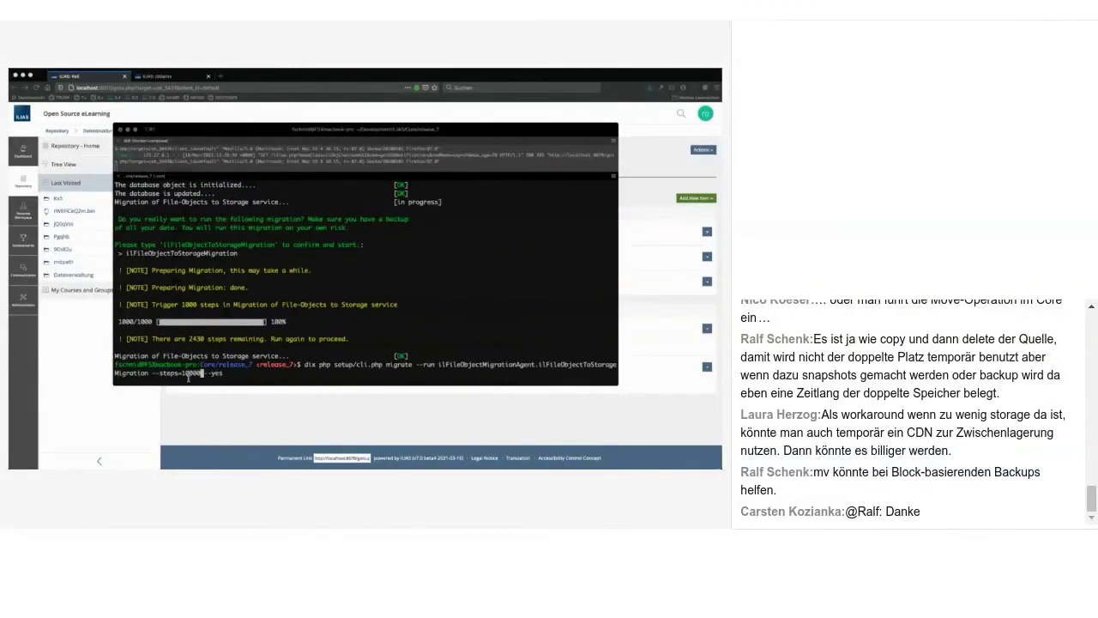
key(Return)
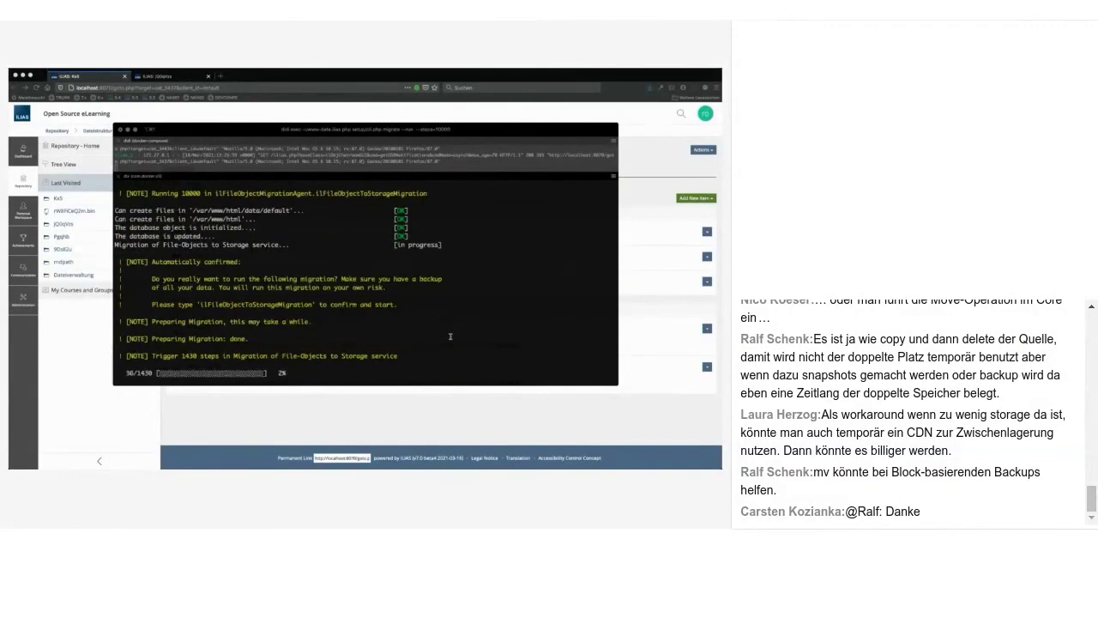
Step: Reload the KxS category in the browser and open the versions page of the file rW8FiCeQ2m
click(284, 112)
key(F5)
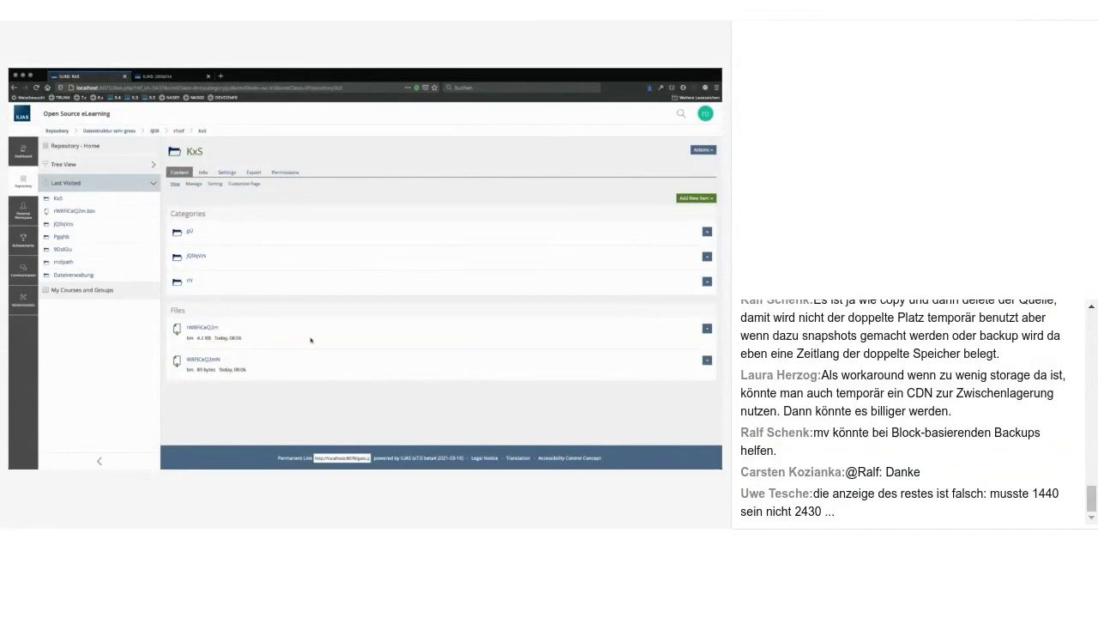
click(707, 327)
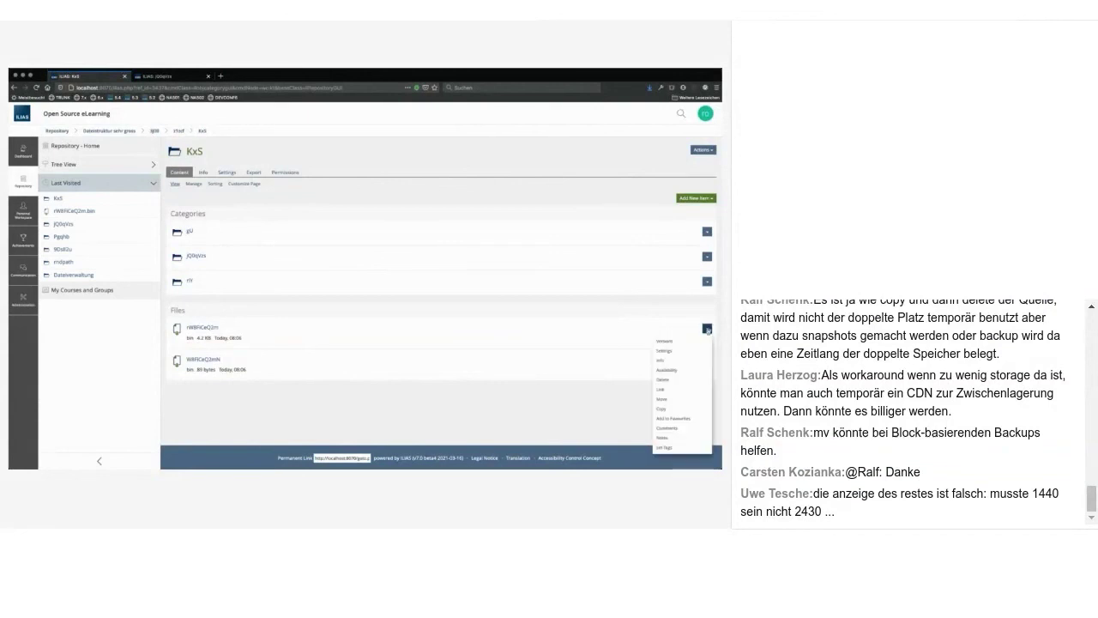
click(686, 338)
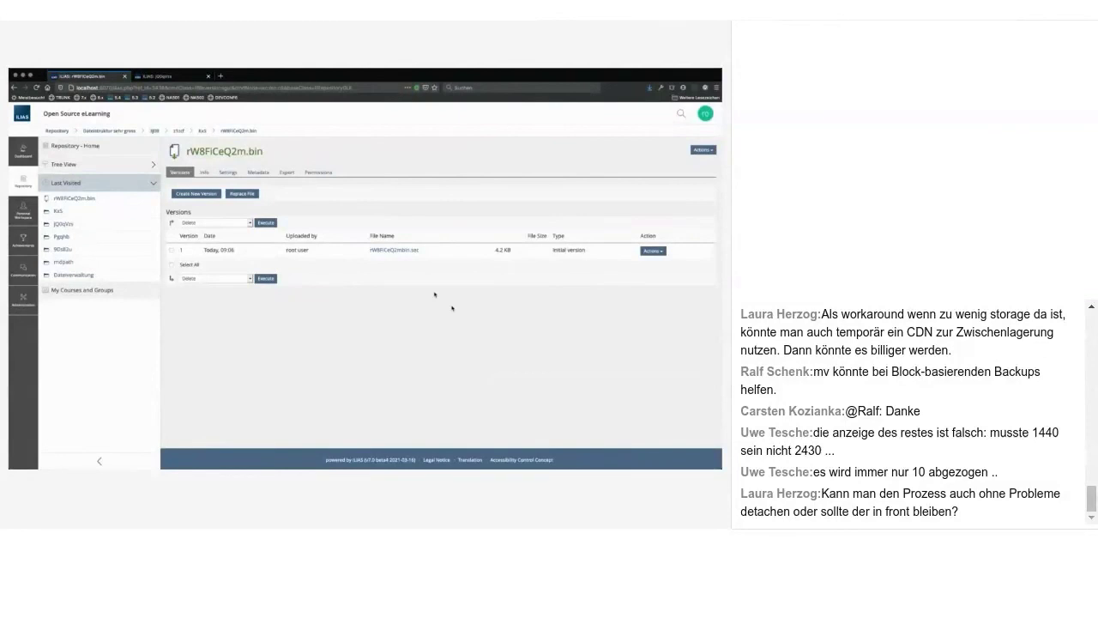
Step: Switch back to the terminal, clear the recalled migration command down to dix and run dix bash to open a container shell
key(super+Tab)
key(super+Tab)
click(96, 269)
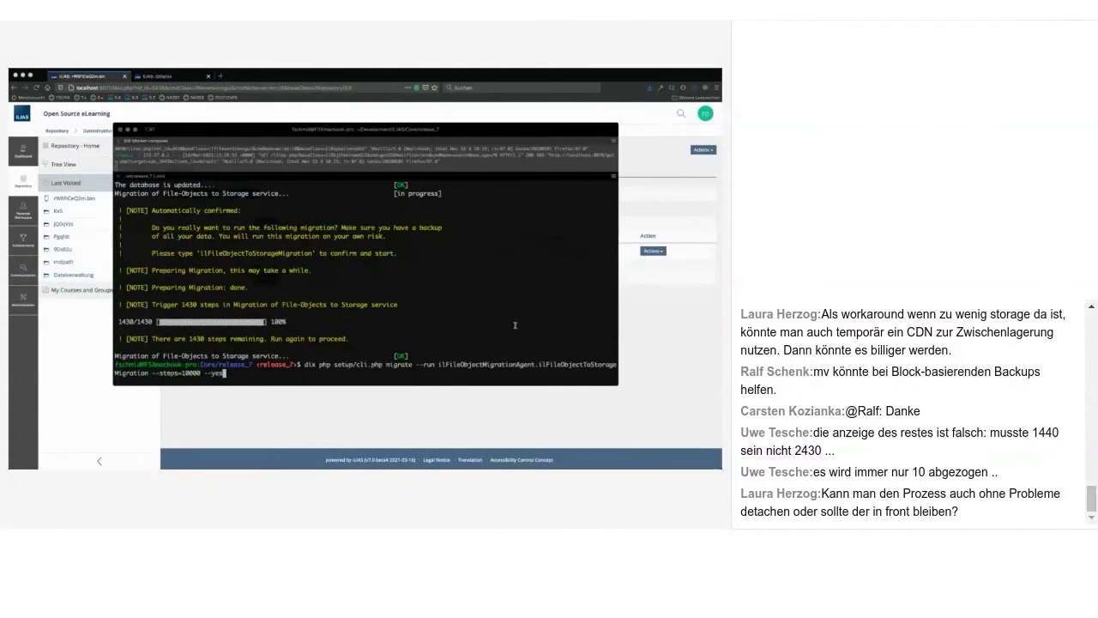
key(BackSpace)
key(BackSpace)
key(BackSpace)
key(BackSpace)
key(BackSpace)
key(BackSpace)
key(BackSpace)
key(BackSpace)
key(BackSpace)
key(BackSpace)
key(BackSpace)
key(BackSpace)
key(BackSpace)
key(BackSpace)
key(BackSpace)
key(BackSpace)
key(BackSpace)
key(BackSpace)
key(BackSpace)
key(BackSpace)
key(BackSpace)
key(BackSpace)
key(BackSpace)
key(BackSpace)
key(BackSpace)
key(BackSpace)
key(BackSpace)
key(BackSpace)
key(BackSpace)
key(BackSpace)
key(BackSpace)
key(BackSpace)
key(BackSpace)
key(BackSpace)
key(BackSpace)
key(BackSpace)
key(BackSpace)
key(BackSpace)
key(BackSpace)
key(BackSpace)
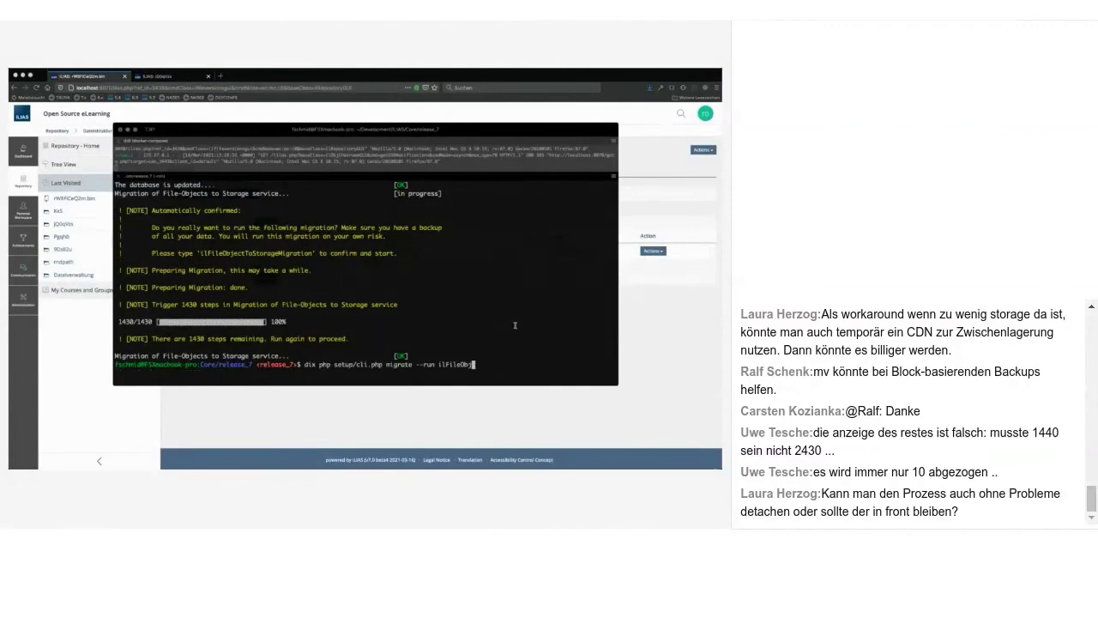
key(BackSpace)
key(BackSpace)
key(BackSpace)
key(BackSpace)
key(BackSpace)
key(BackSpace)
key(BackSpace)
key(BackSpace)
key(BackSpace)
key(BackSpace)
key(BackSpace)
key(BackSpace)
key(BackSpace)
key(BackSpace)
key(BackSpace)
key(BackSpace)
key(BackSpace)
key(BackSpace)
key(BackSpace)
key(BackSpace)
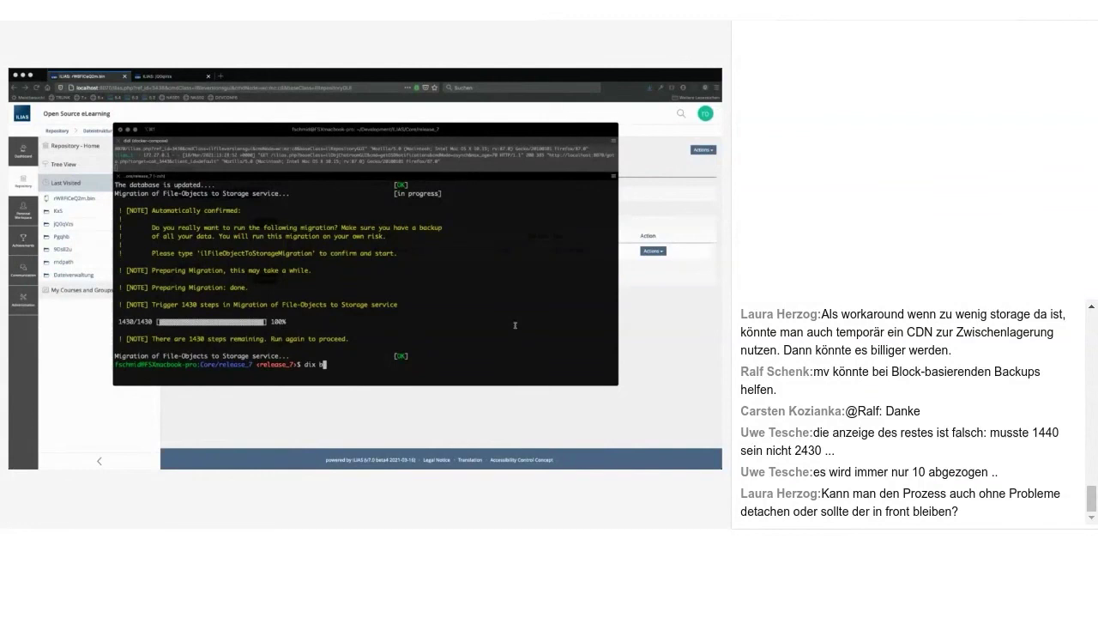
text(ash)
key(Return)
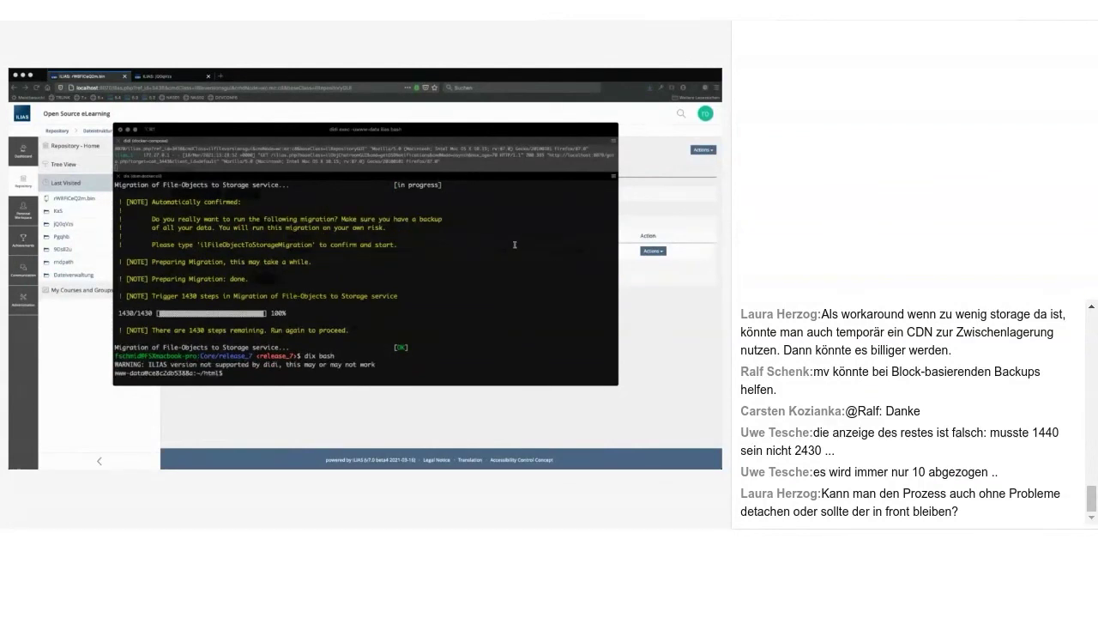
Step: Change the container shell's working directory to /var/iliasdata/ilias/default/storage/
text(cd /)
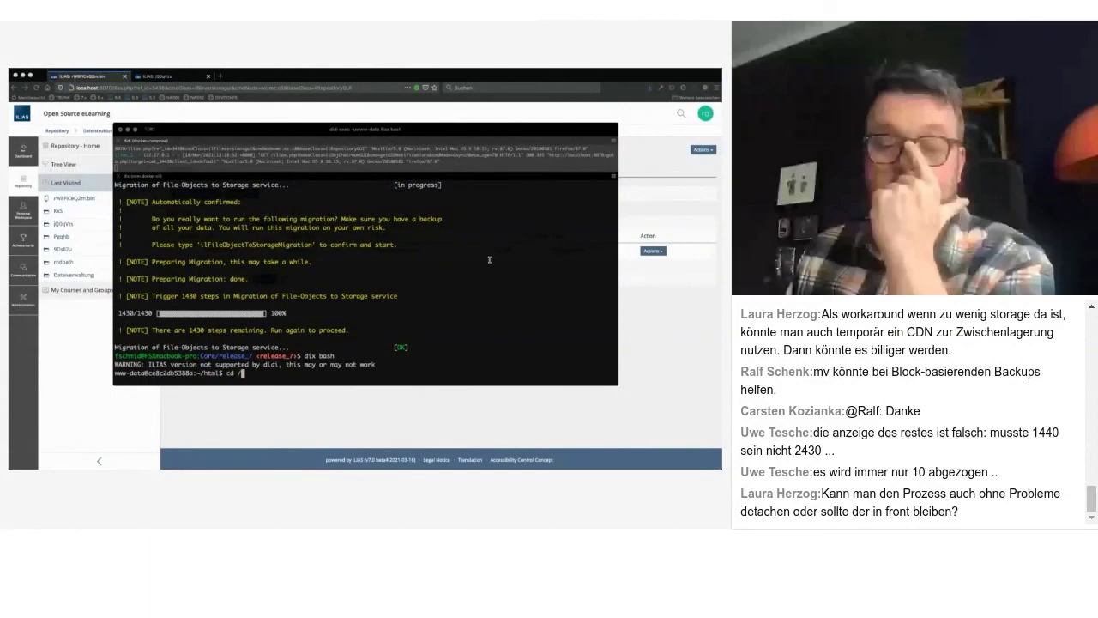
text(il)
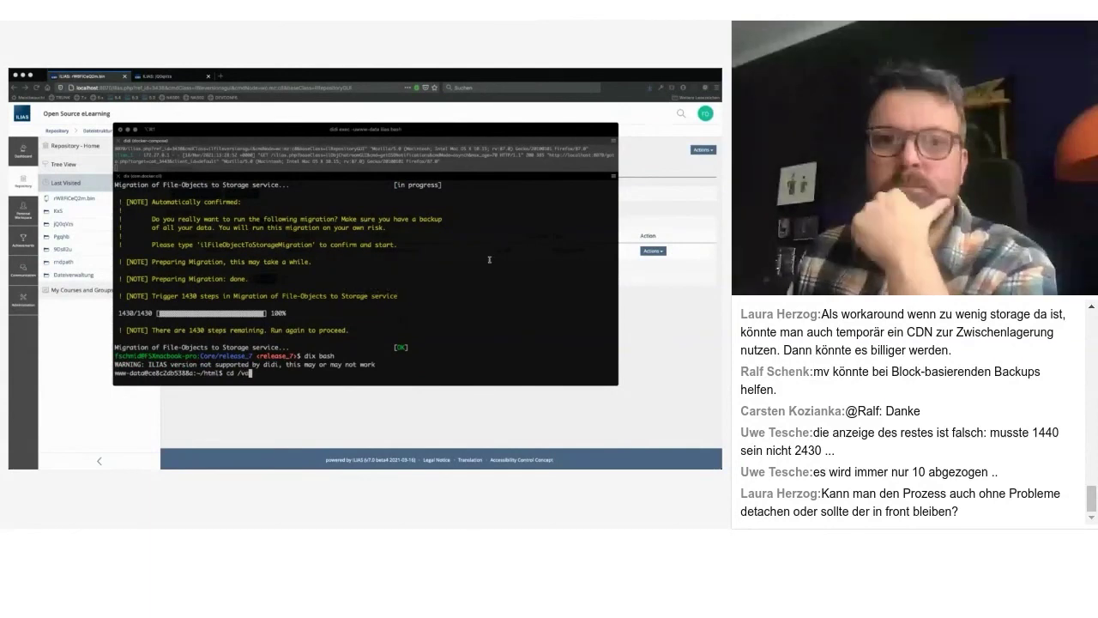
text(r/iliasdata/i)
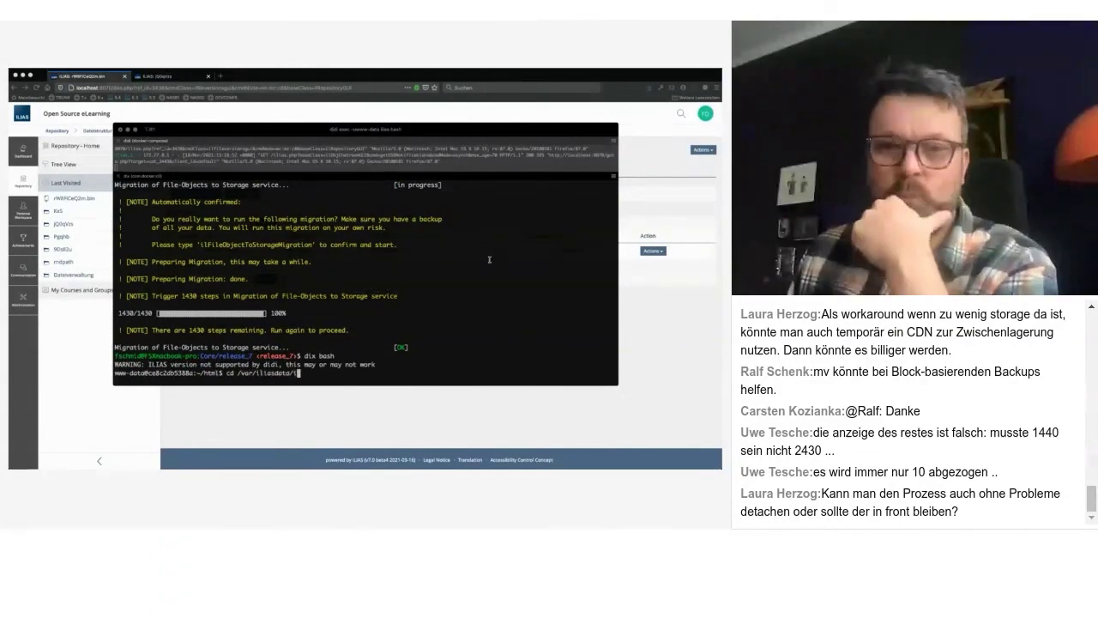
text(lias/s)
key(Tab)
key(BackSpace)
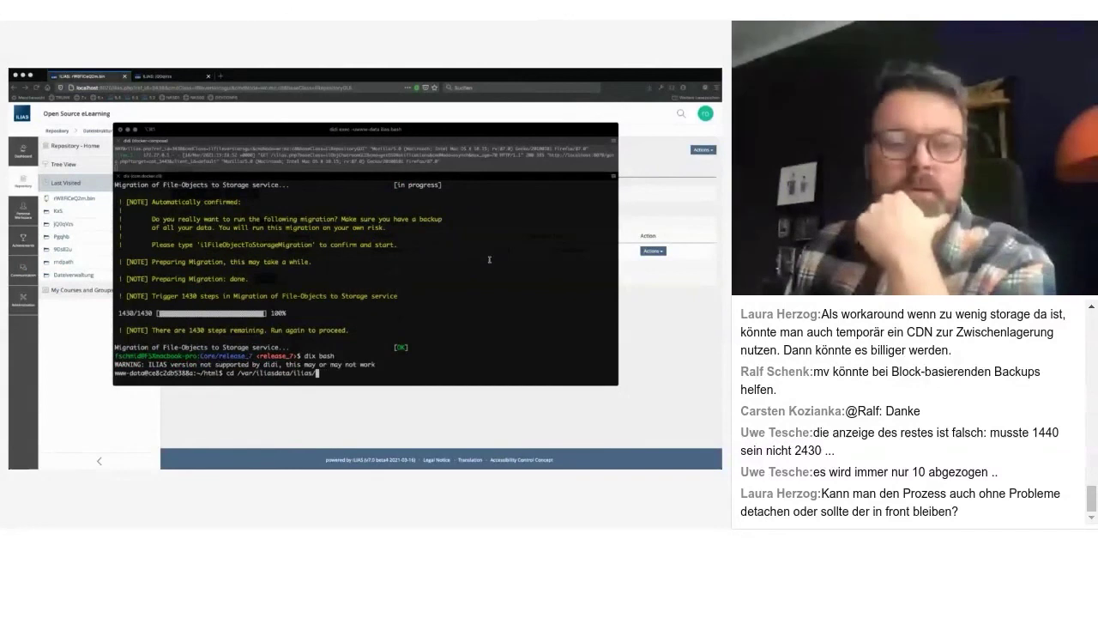
text(de)
key(Tab)
text(s)
key(Tab)
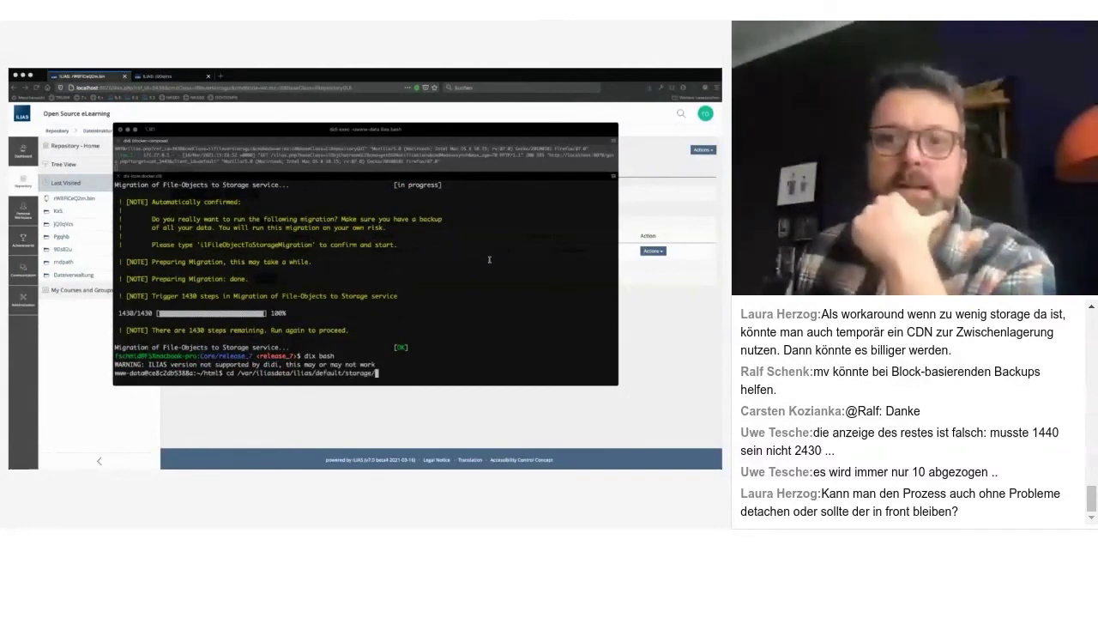
key(Return)
Step: List the storage directory's contents in long format with ls -al and enlarge the terminal window
text(ll)
key(Return)
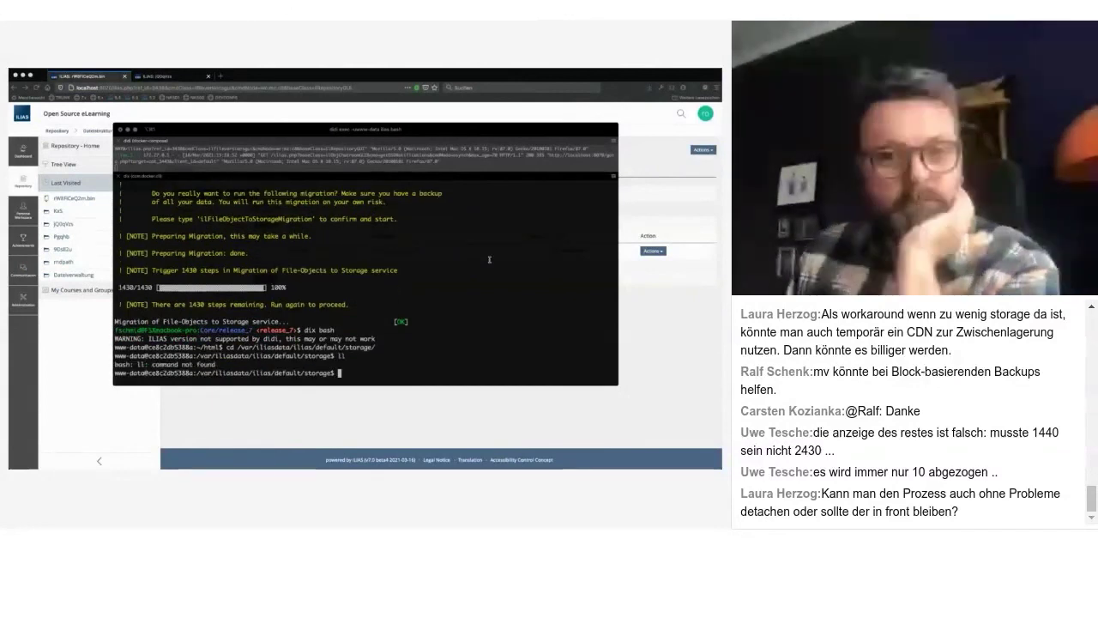
text(ls -al)
key(Return)
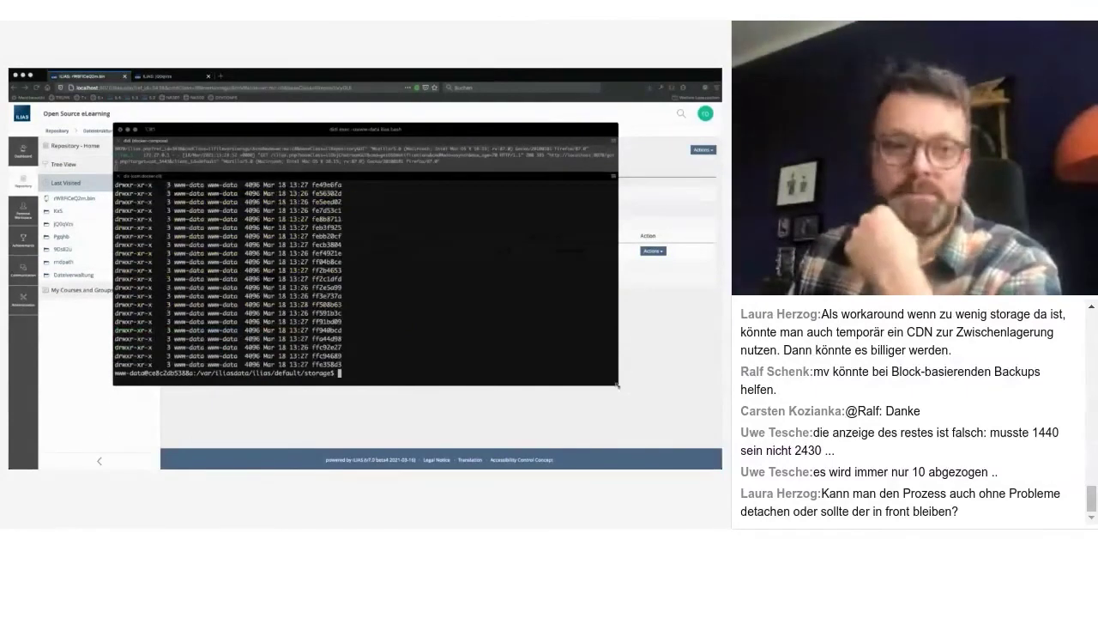
drag(616, 385, 640, 436)
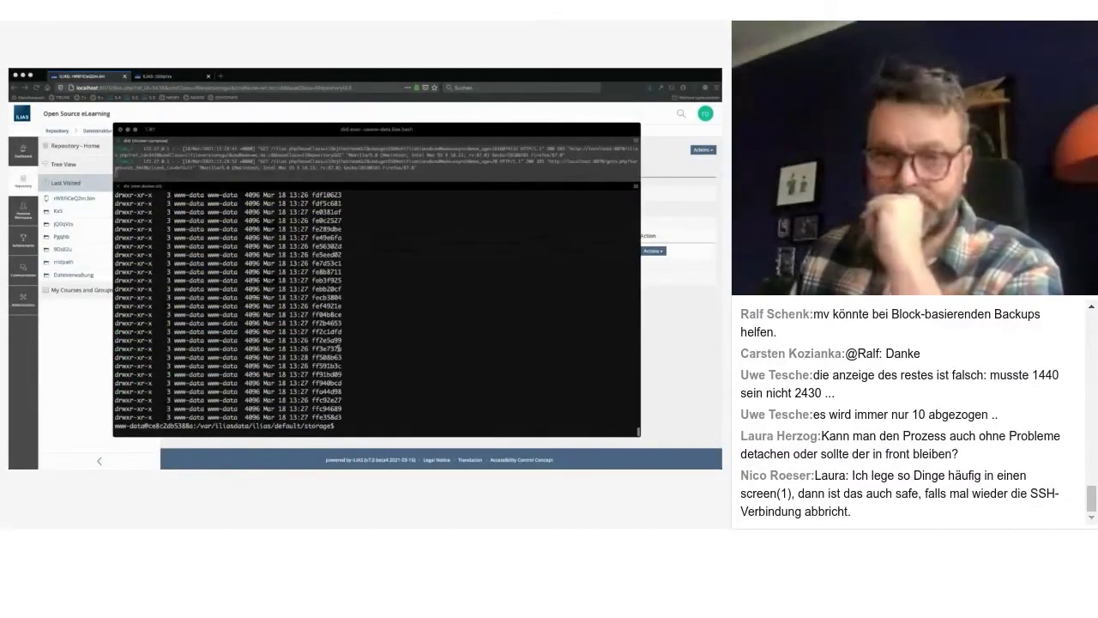
Step: Change into the storage subfolder ff2e5a99/ebed/4dea/9134/f0922e3fc89c/1/ and list its contents with ls
double_click(330, 340)
key(super+c)
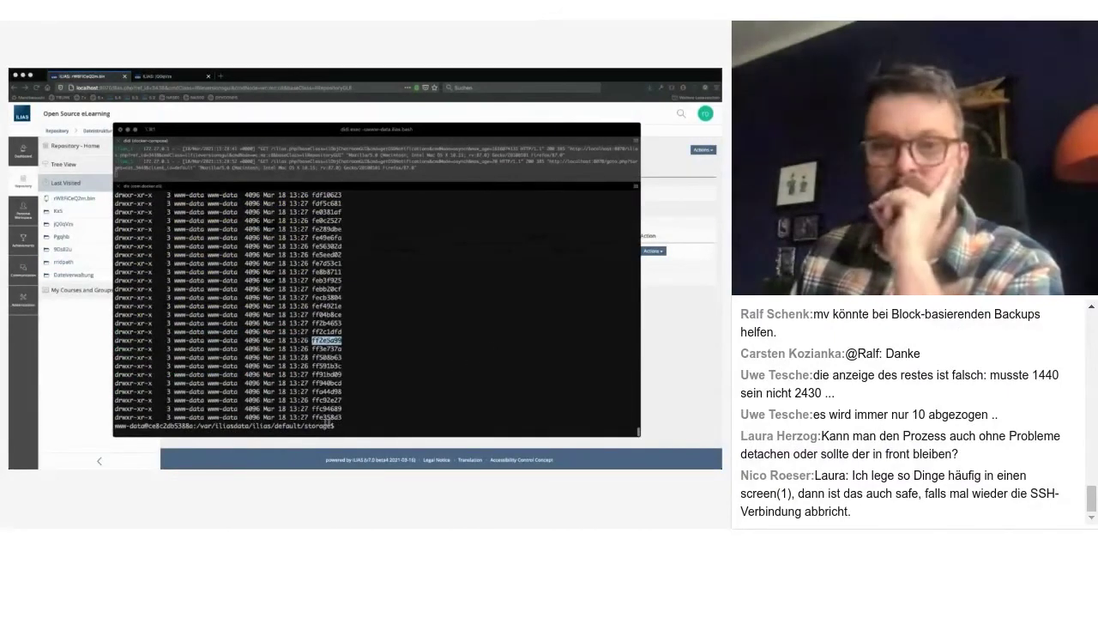
click(372, 425)
key(super+v)
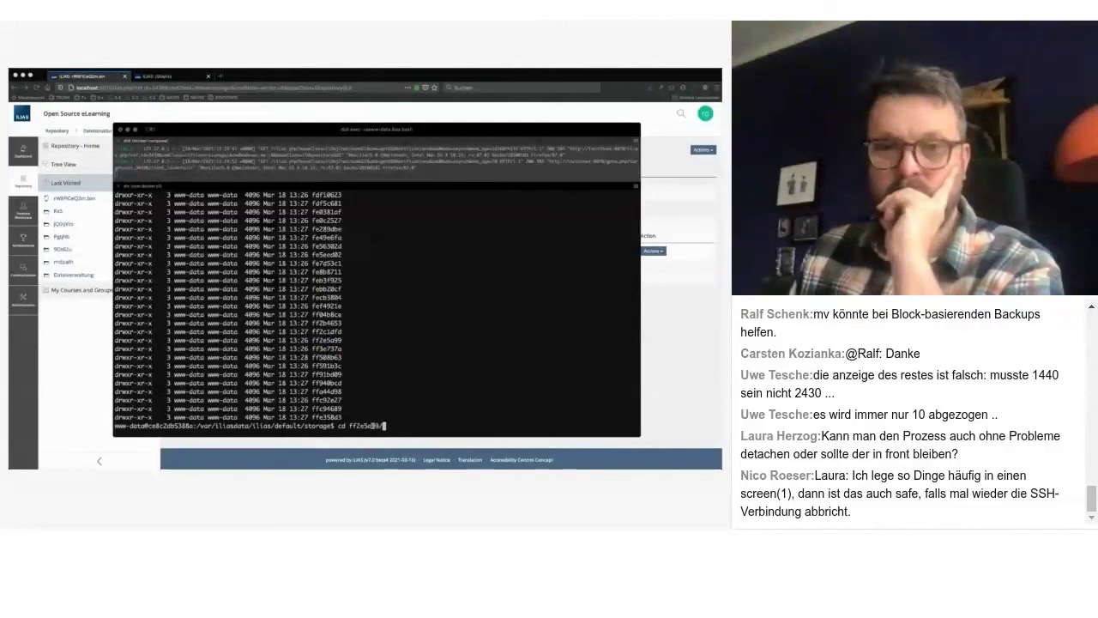
key(Tab)
key(Tab)
key(Tab)
key(Tab)
key(Tab)
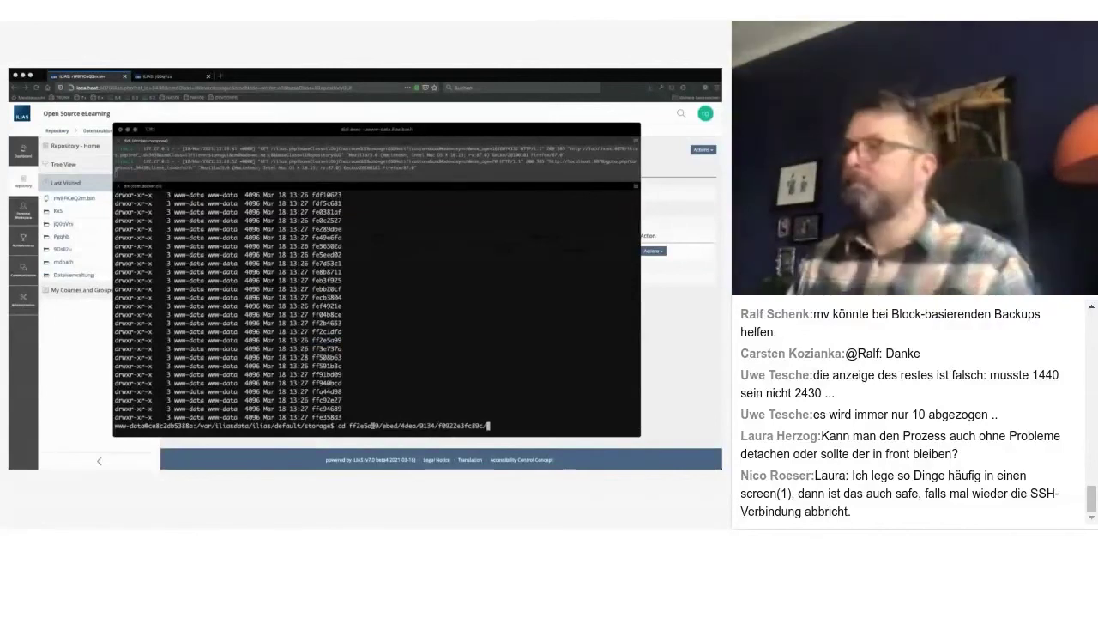
key(Return)
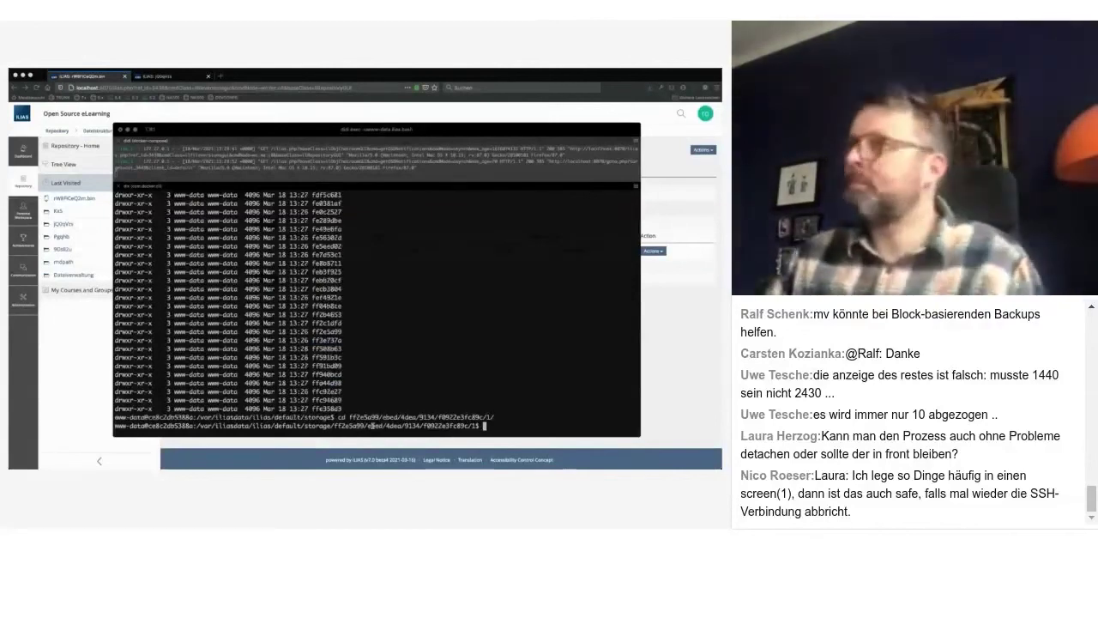
text(ls)
key(Return)
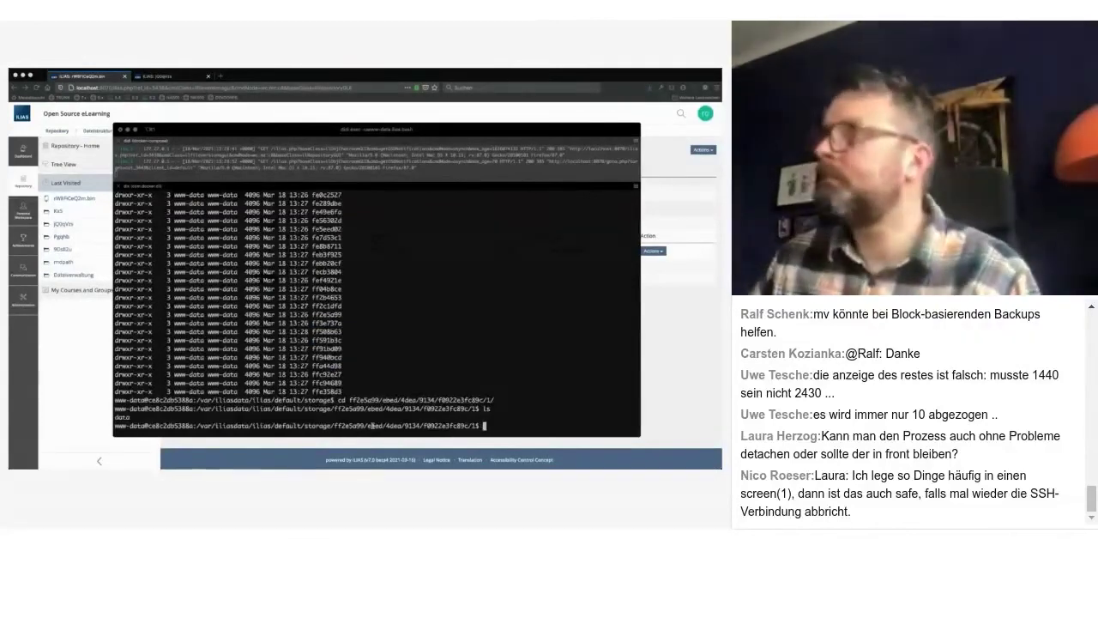